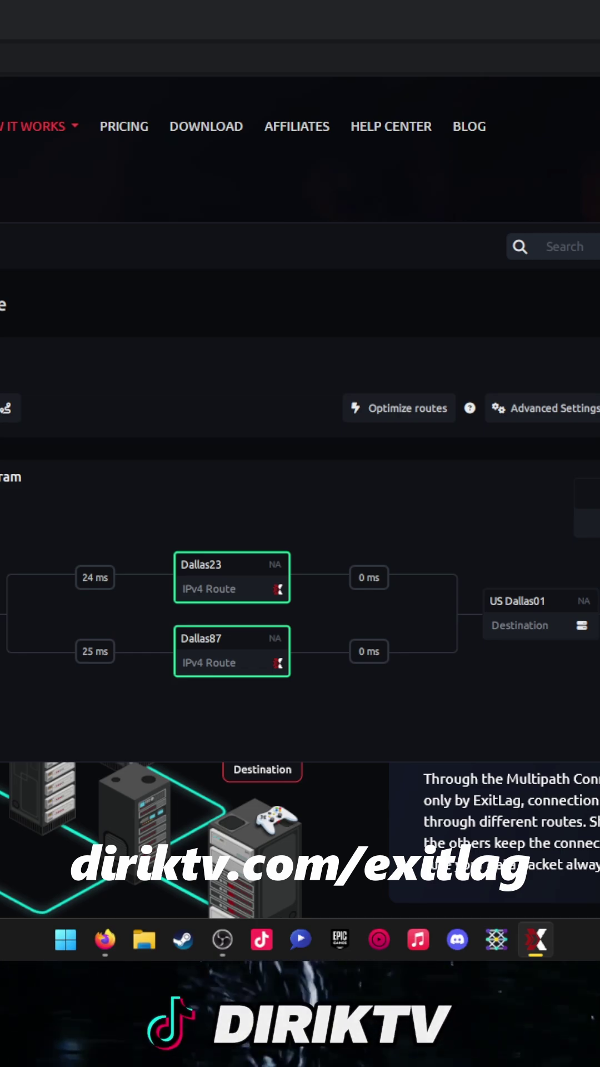
Step: Leave the route diagram for the game library to reach Fortnite's routing setup
click(14, 379)
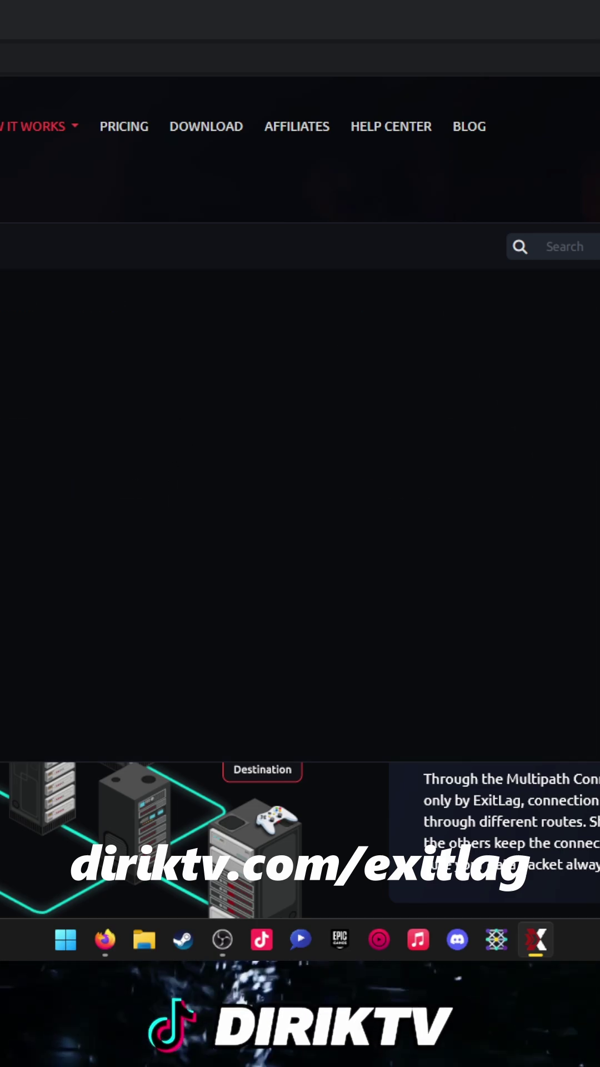
scroll(453, 564, down, 1)
scroll(441, 568, down, 5)
scroll(441, 562, down, 5)
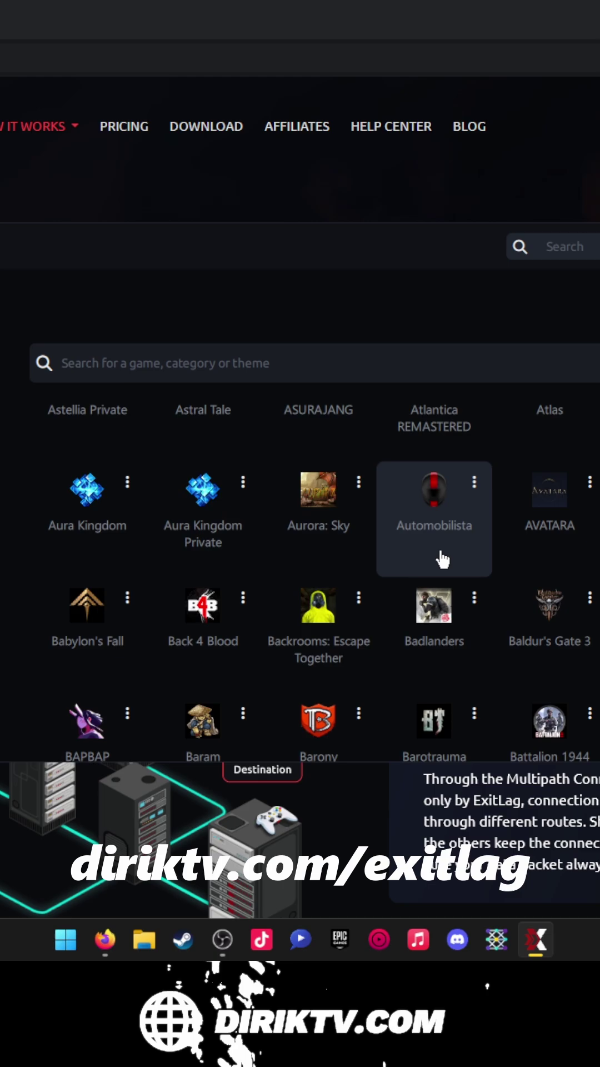
scroll(339, 509, down, 2)
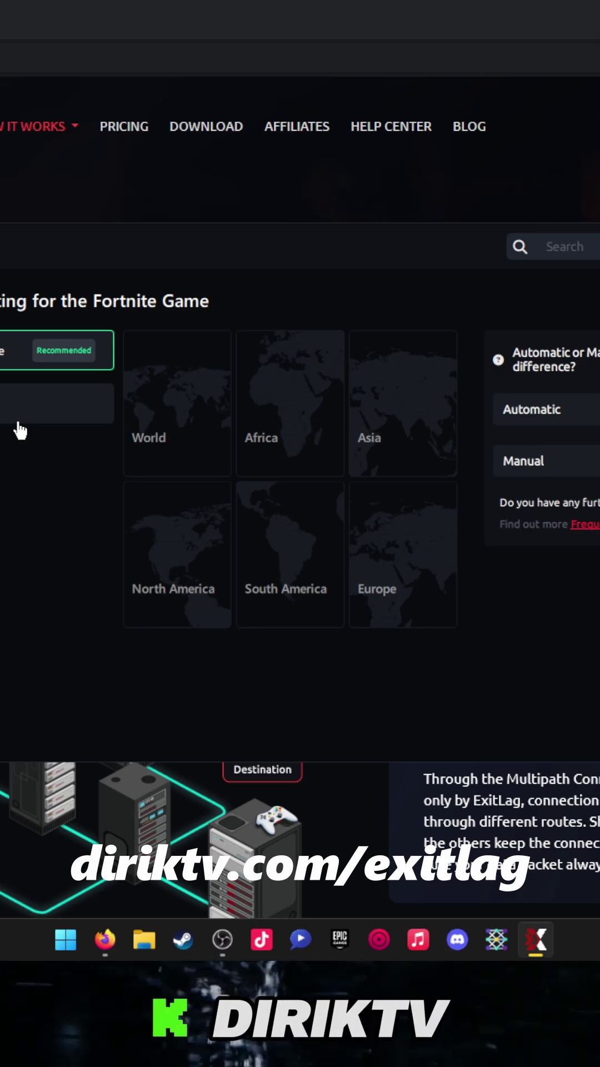
Step: Switch Fortnite to manual server selection and show the North America server list
click(21, 430)
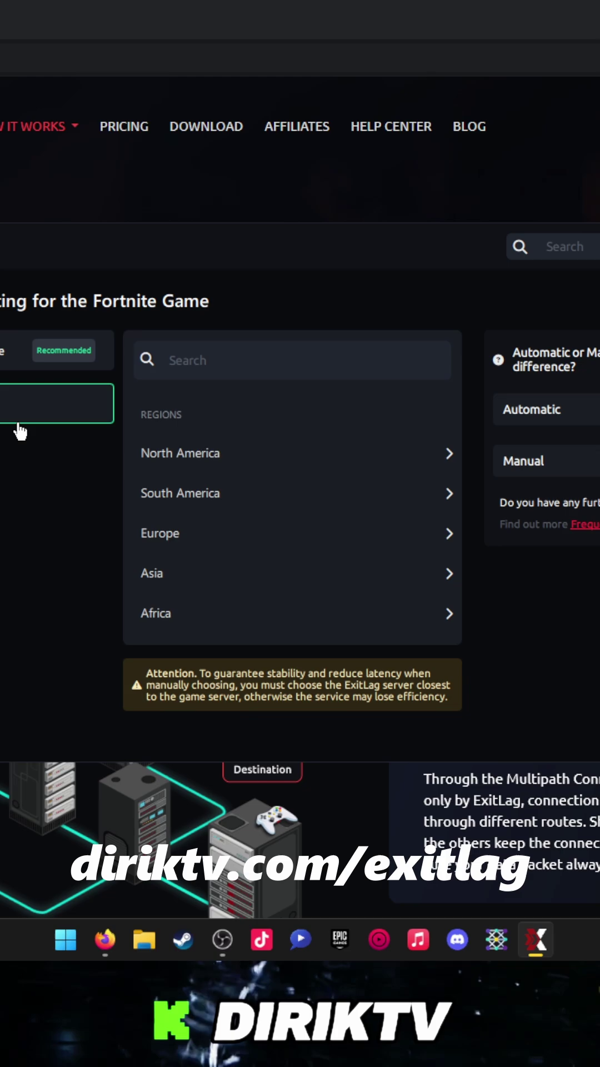
click(200, 454)
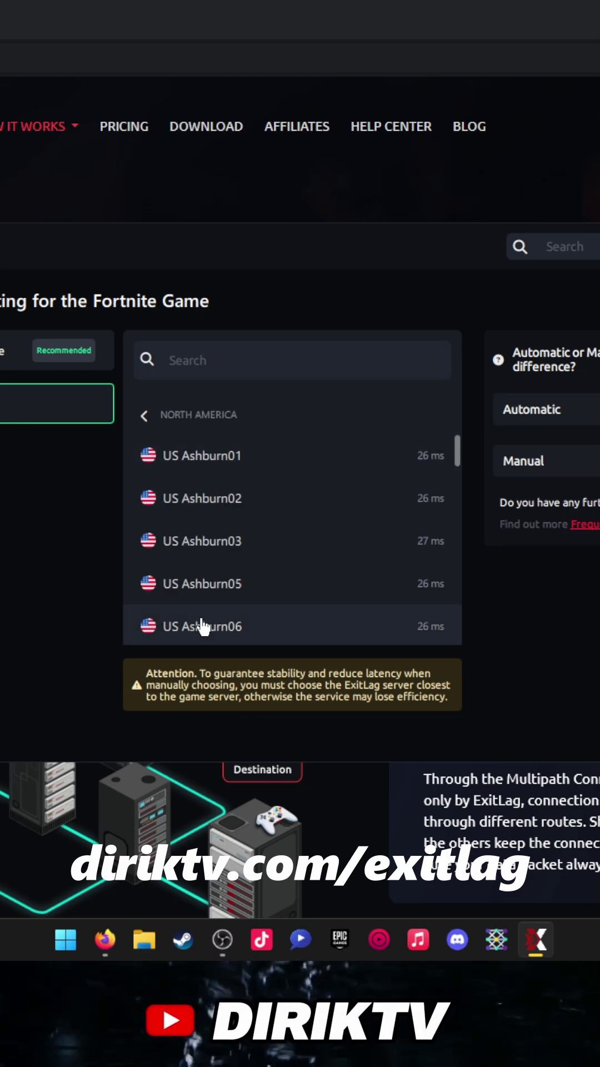
scroll(279, 531, down, 2)
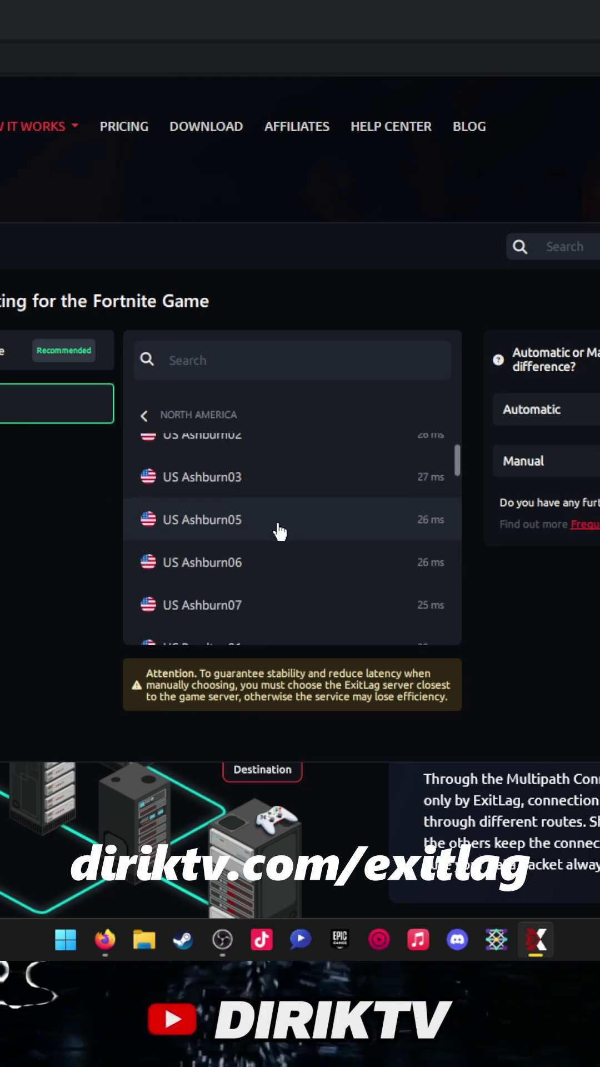
scroll(284, 529, down, 4)
scroll(292, 550, down, 3)
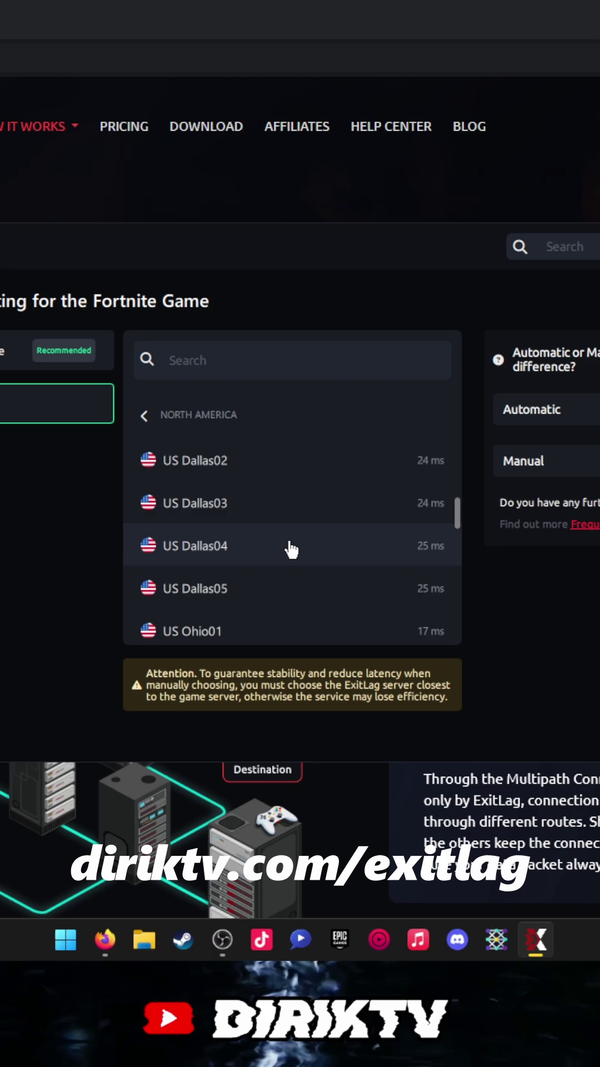
Step: Connect Fortnite via a US Dallas server and view Advanced Settings' 0 TCP, 2 UDP routes
click(556, 464)
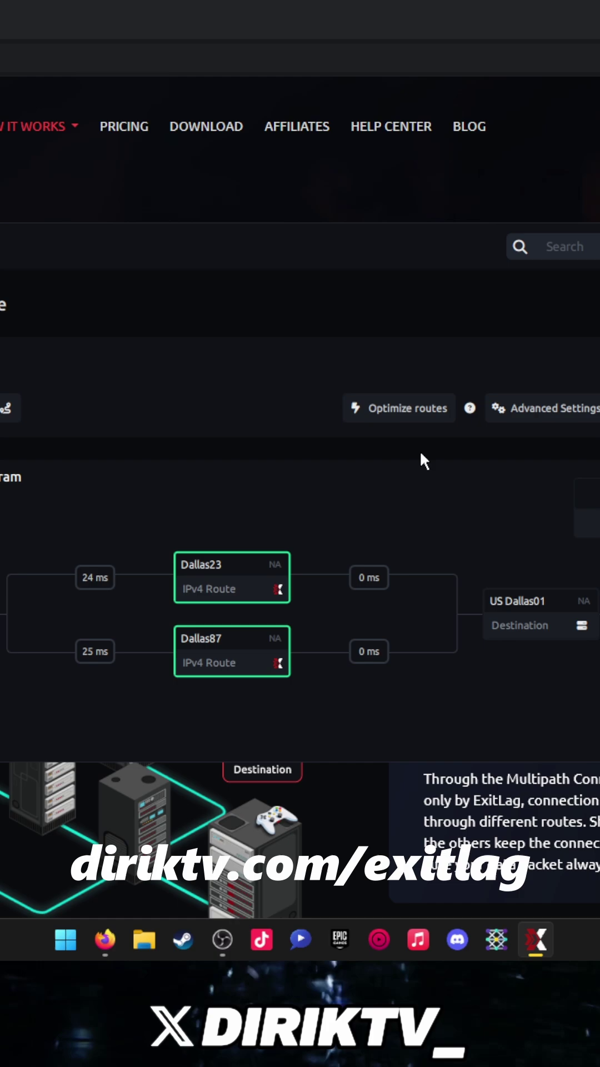
click(568, 409)
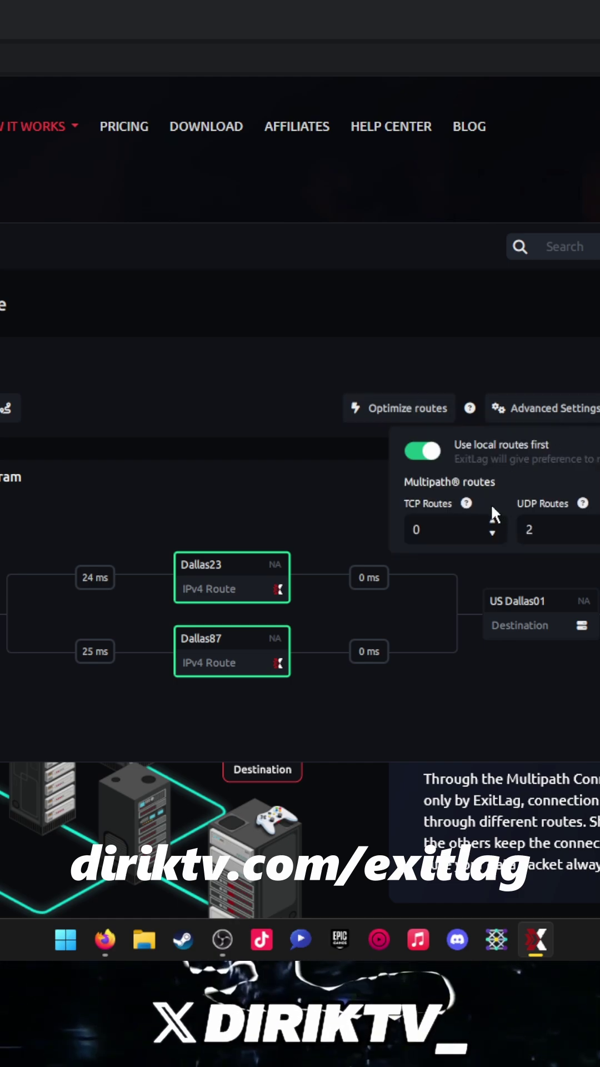